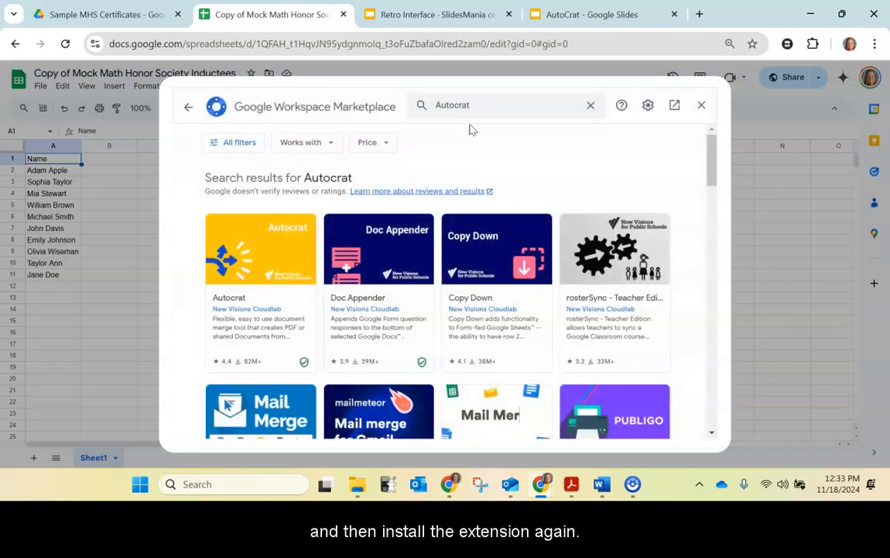
# Step: Install the Autocrat add-on from New Visions Cloudlab and close the marketplace
pyautogui.click(242, 263)
pyautogui.click(589, 186)
pyautogui.click(509, 329)
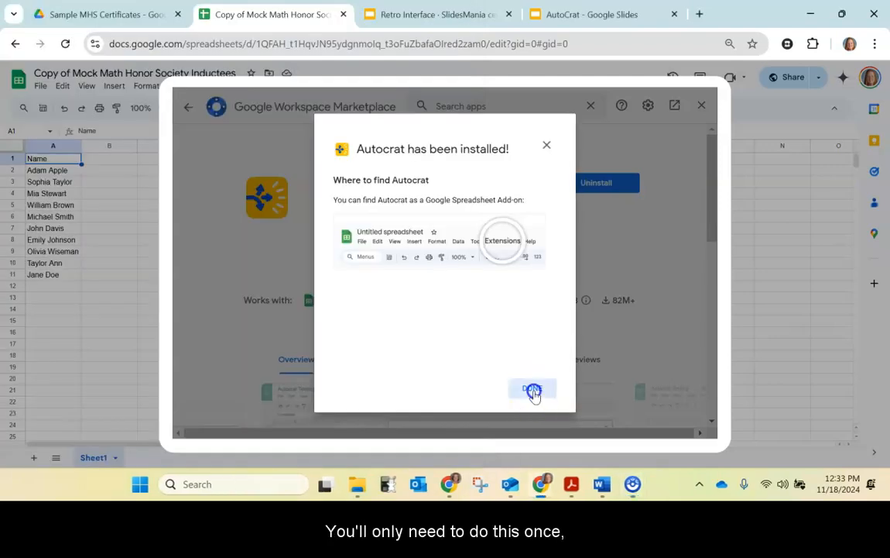
pyautogui.click(533, 391)
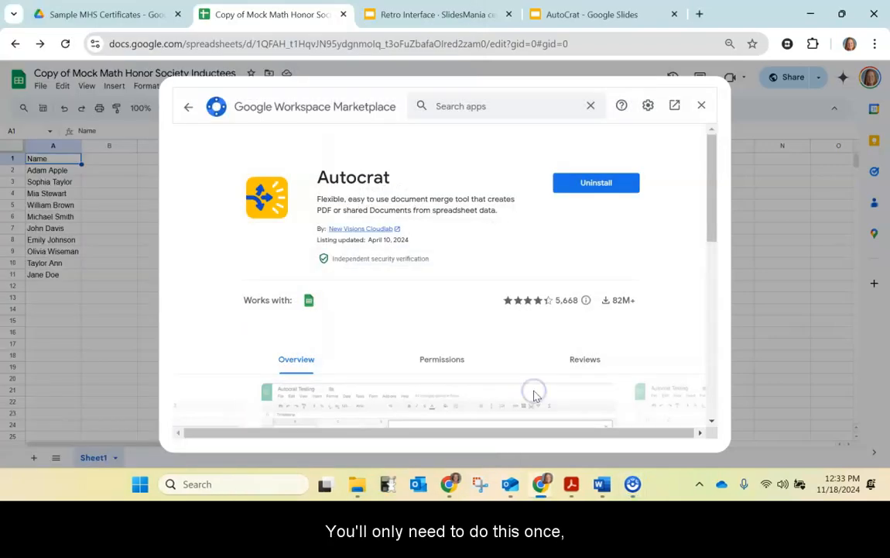
pyautogui.click(703, 105)
# Step: Open the Autocrat add-on in the inductee spreadsheet and start a new merge job
pyautogui.click(240, 86)
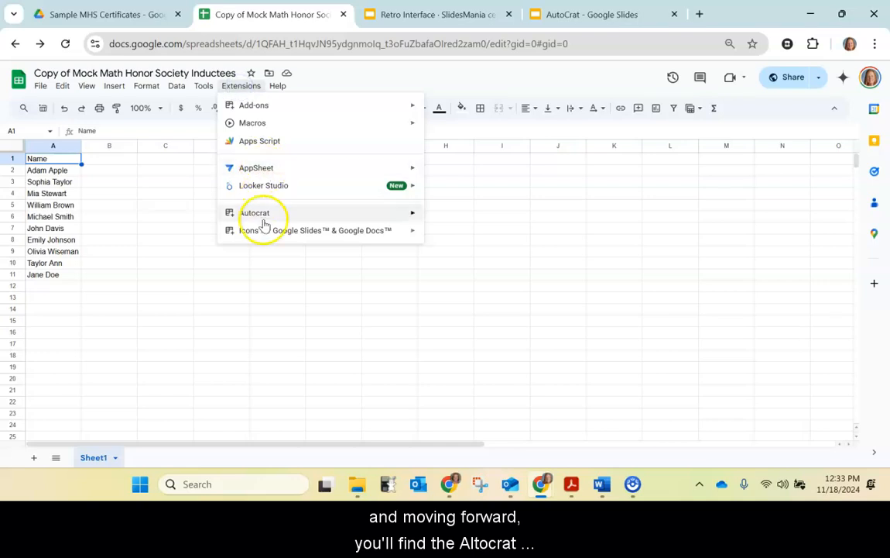
pyautogui.moveTo(264, 223)
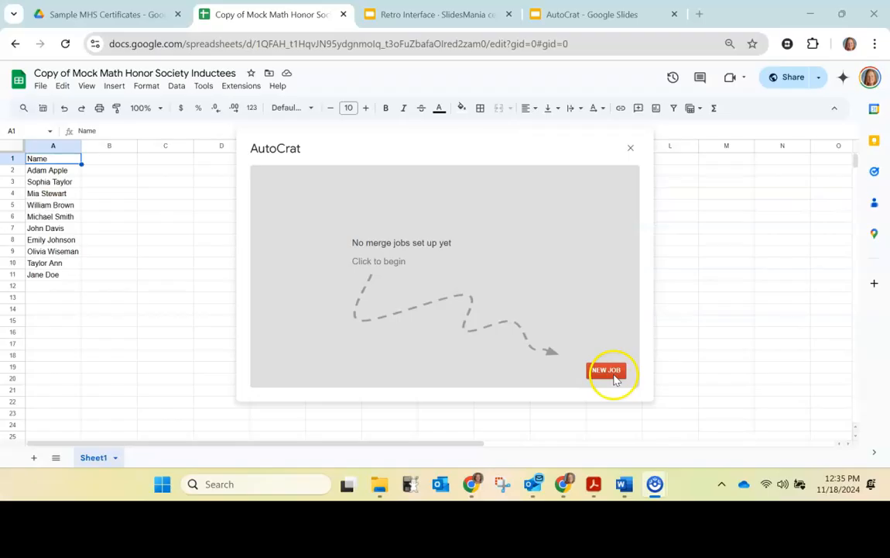
pyautogui.click(613, 376)
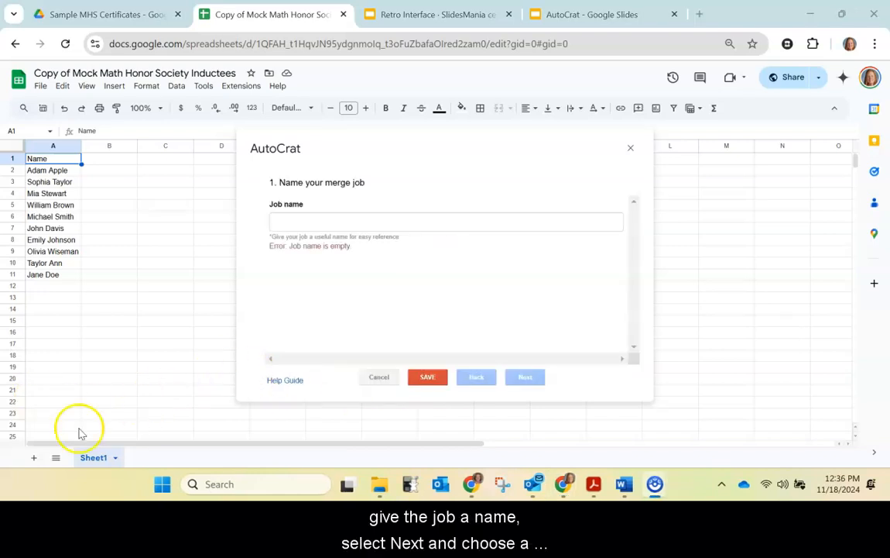
# Step: Name the merge job NMHS Certificates Example and use the recent Retro Interface · SlidesMania certificate as its template
pyautogui.click(288, 222)
pyautogui.write('NMHS Certificates Example')
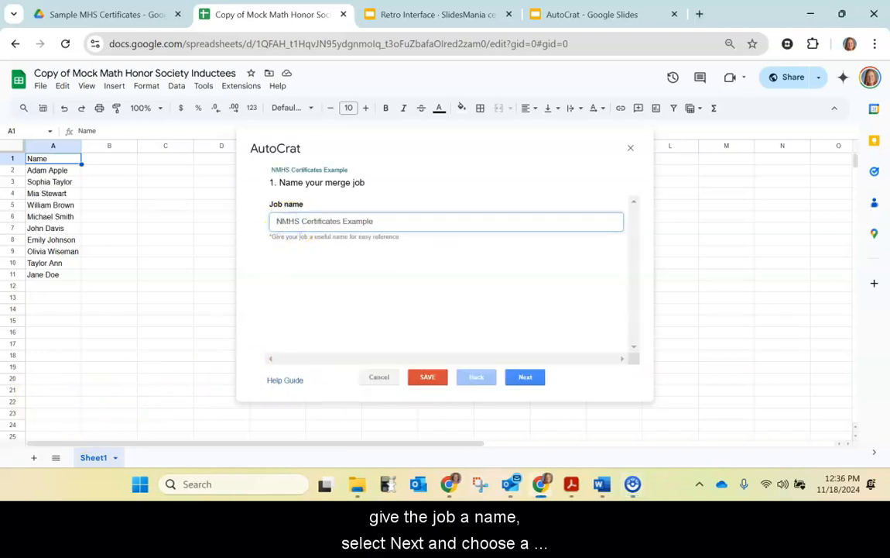
pyautogui.click(527, 376)
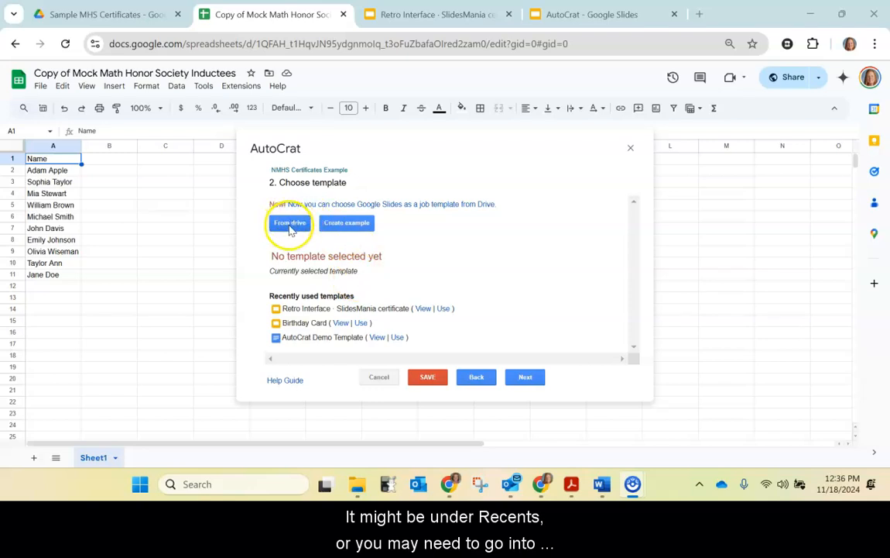
pyautogui.click(443, 308)
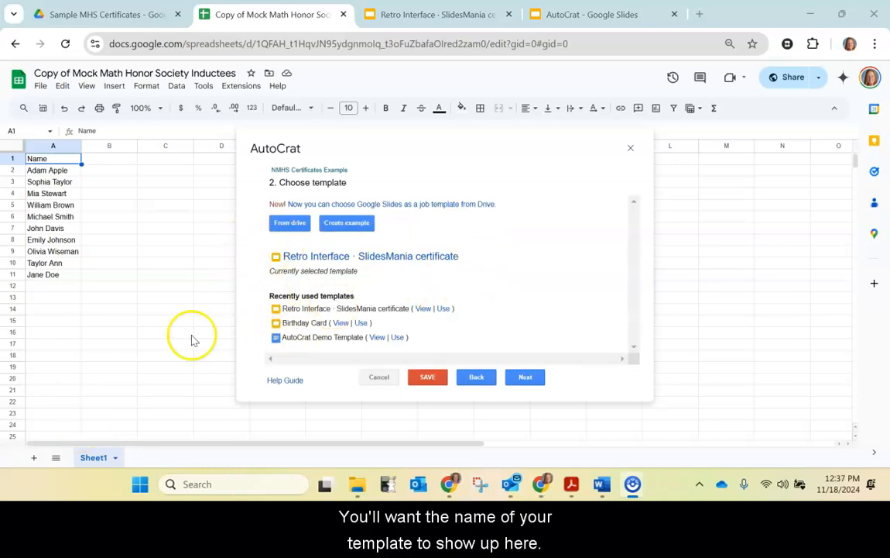
pyautogui.click(525, 376)
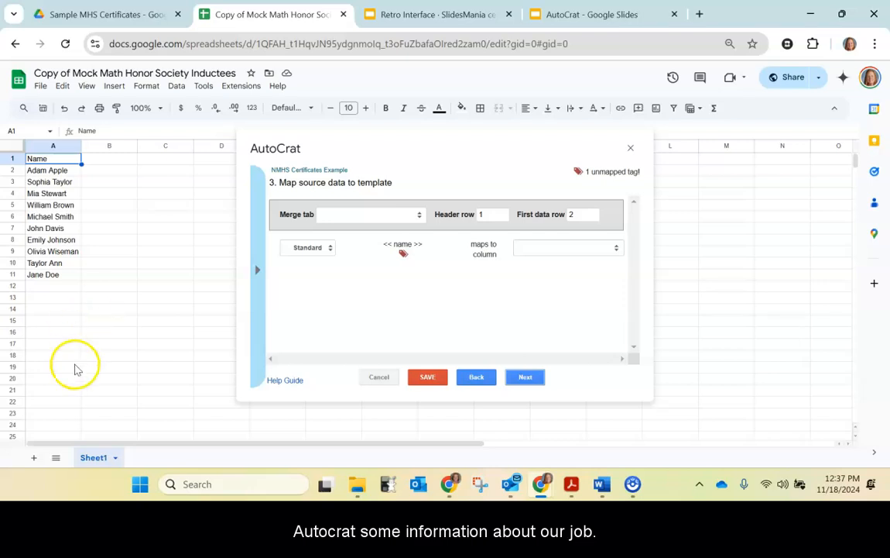
# Step: Set Sheet1 as the merge tab and map the <<name>> tag to the Name column
pyautogui.click(381, 216)
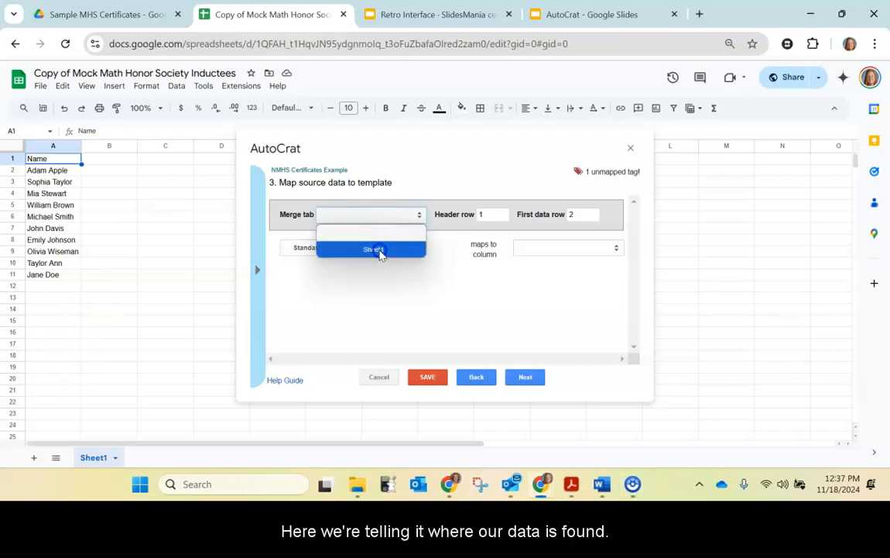
pyautogui.click(379, 251)
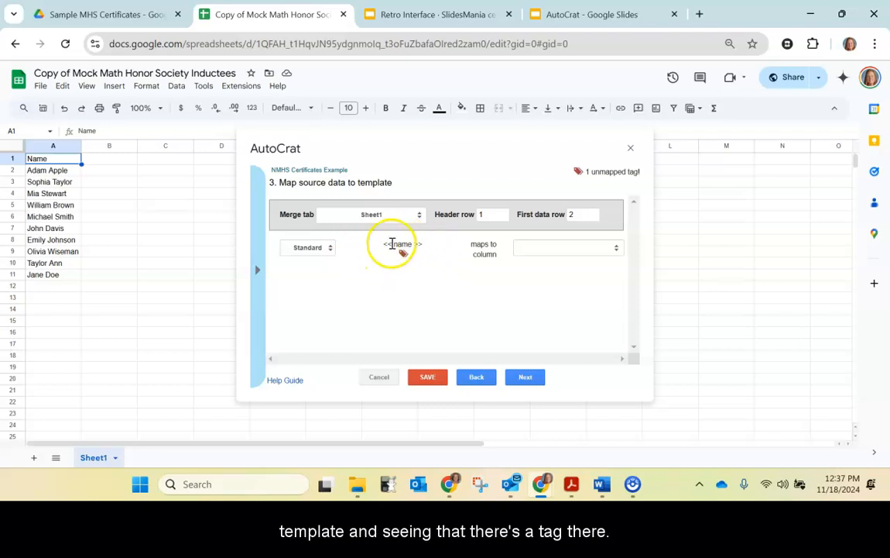
pyautogui.click(553, 249)
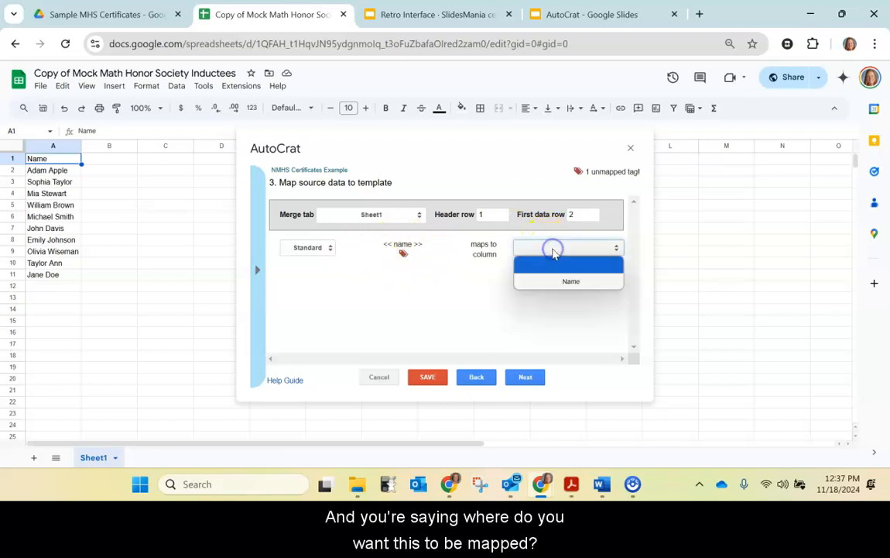
pyautogui.click(576, 283)
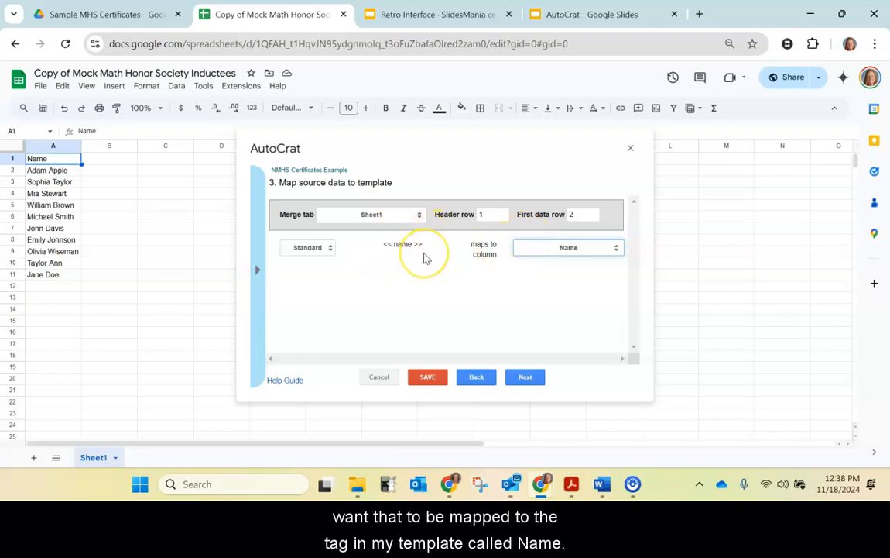
pyautogui.click(523, 377)
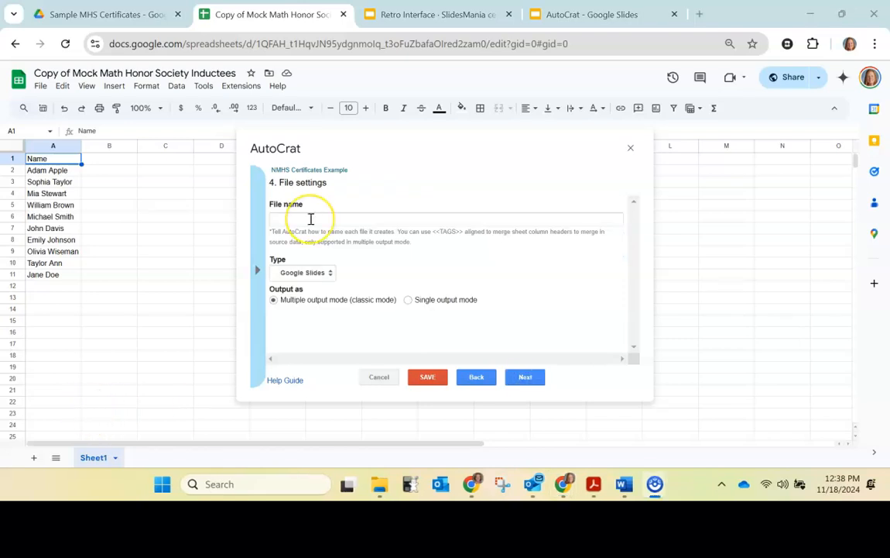
# Step: Name the merged file MHS Certificate and set its output to single output mode
pyautogui.click(310, 219)
pyautogui.write('MHS Certificate')
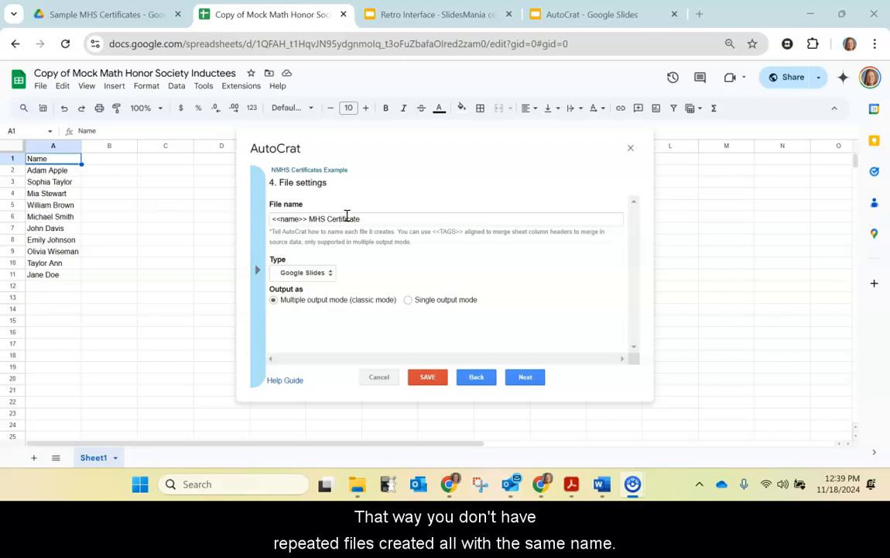
pyautogui.click(330, 274)
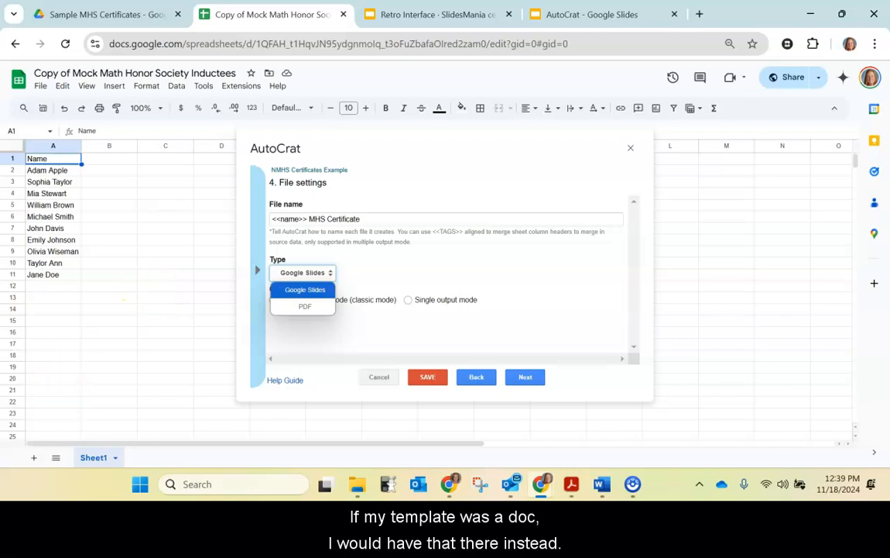
pyautogui.click(80, 419)
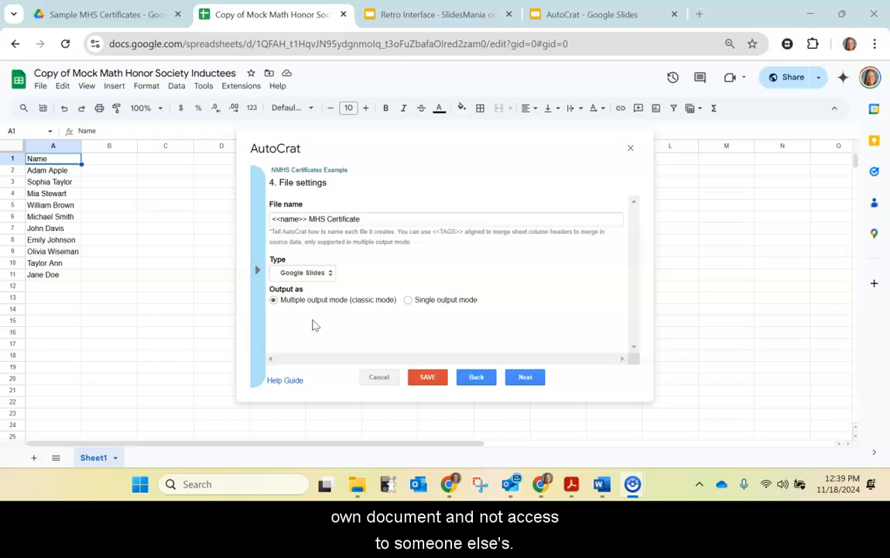
pyautogui.click(407, 302)
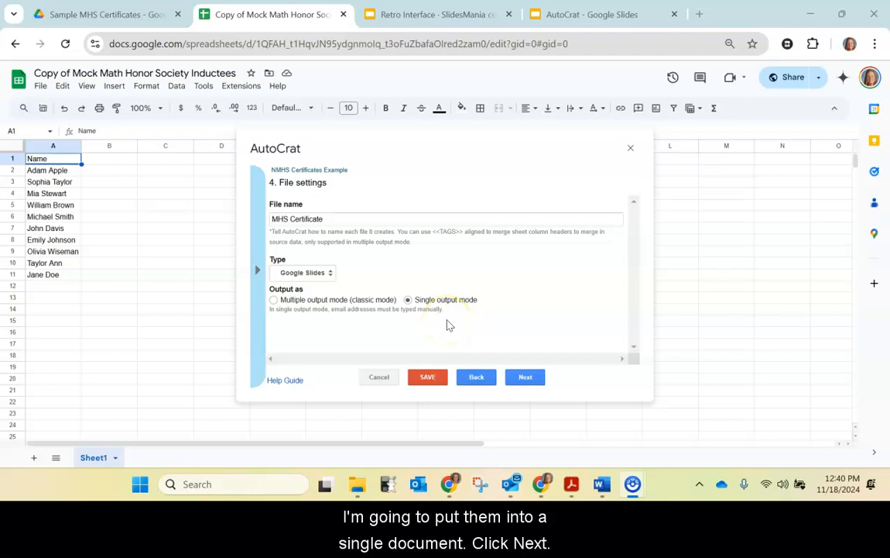
pyautogui.click(530, 378)
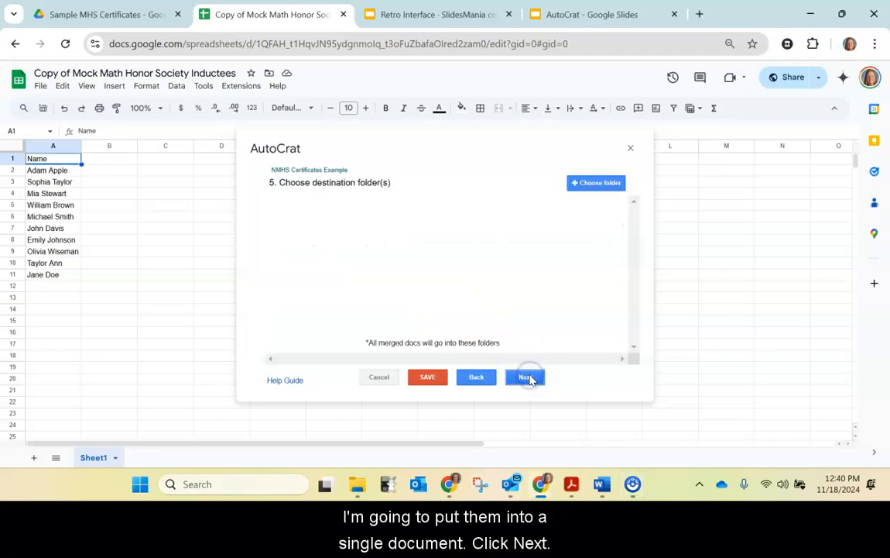
# Step: Choose the Sample MHS Certificates folder as the destination for the merged documents
pyautogui.click(596, 182)
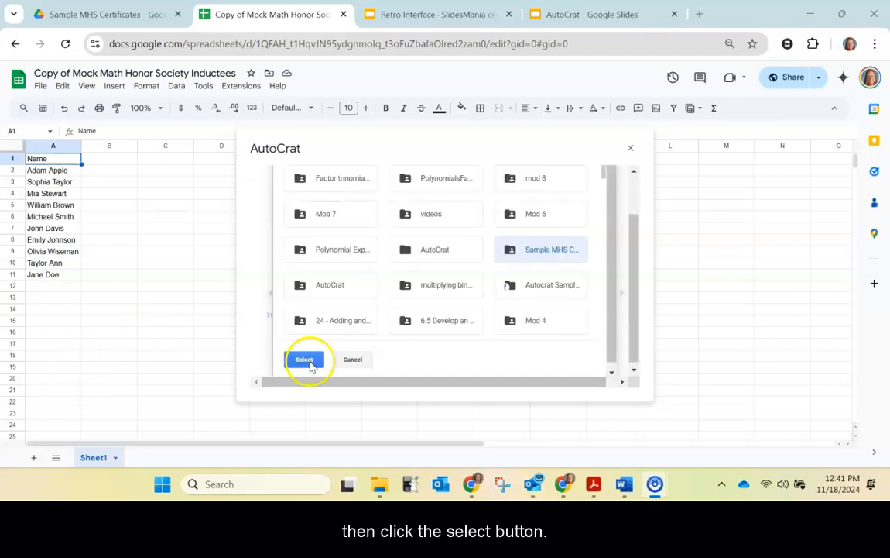
pyautogui.click(306, 359)
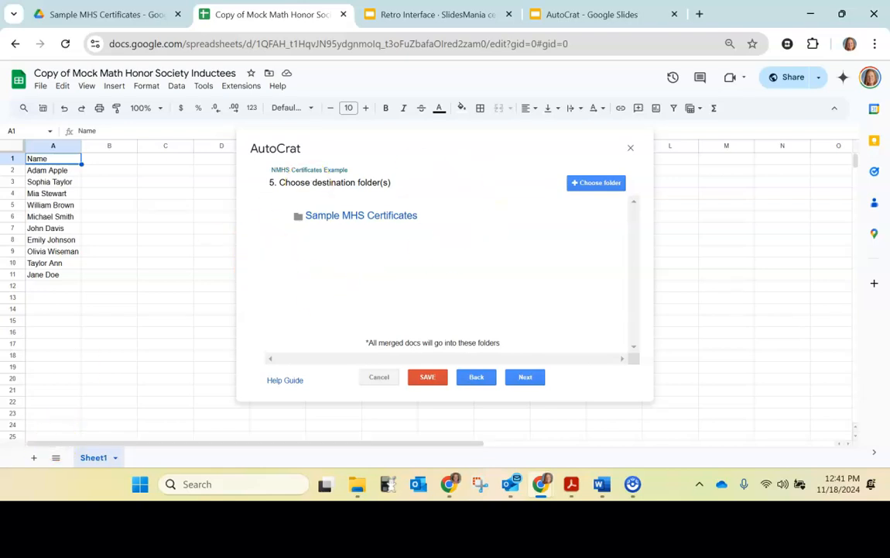
pyautogui.click(524, 377)
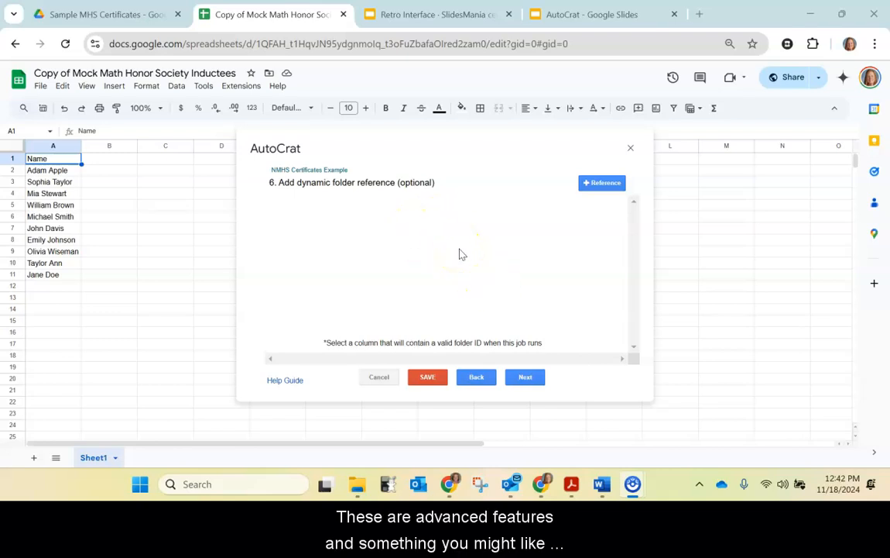
# Step: Skip the optional folder reference and merge condition, accept no sharing and no triggers, and save the job
pyautogui.click(526, 377)
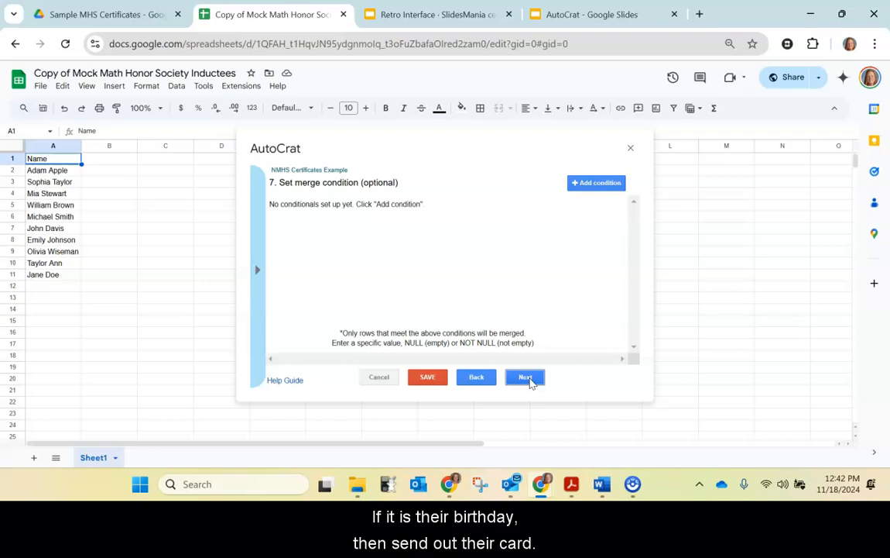
pyautogui.click(528, 378)
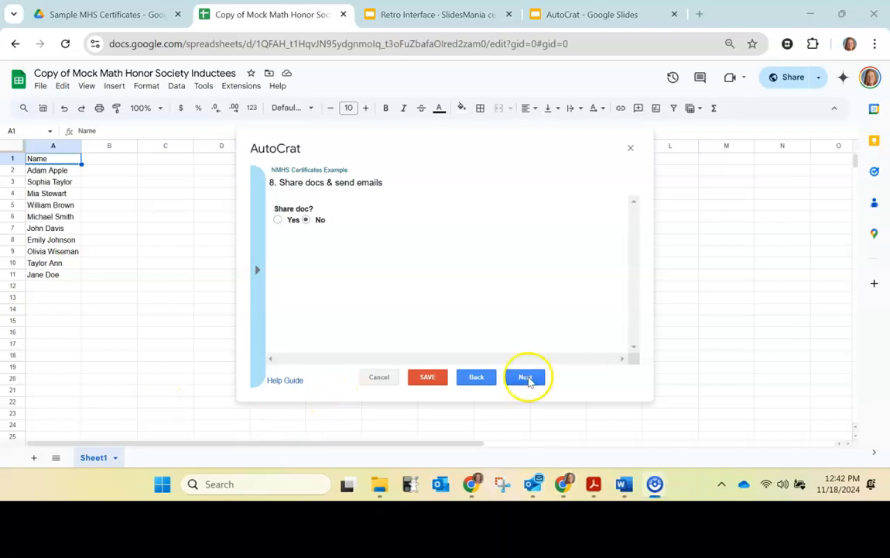
pyautogui.click(528, 378)
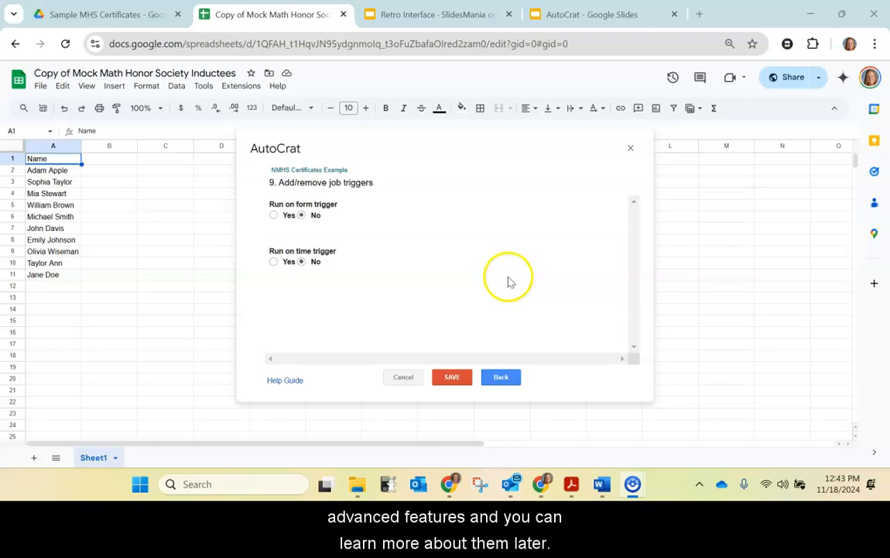
pyautogui.click(452, 376)
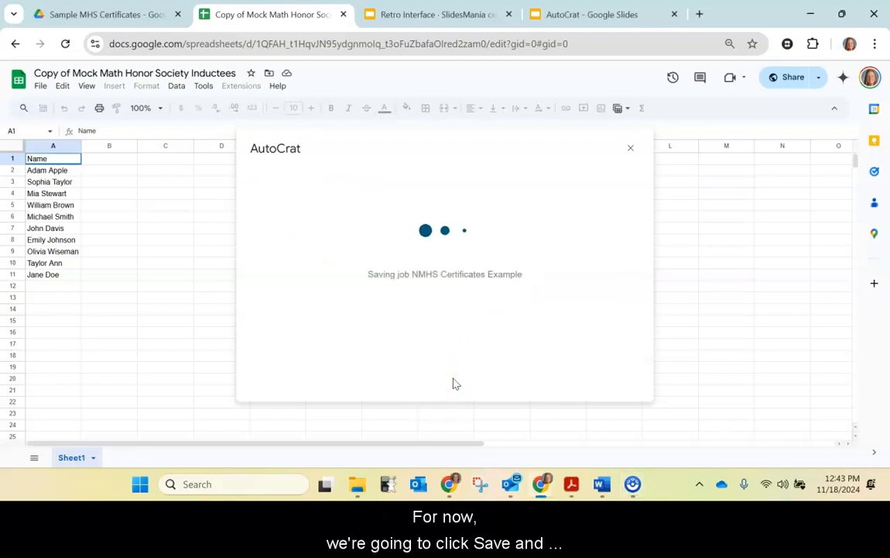
# Step: Run the NMHS Certificates Example job and open the merged MHS Certificate presentation linked in the first data row
pyautogui.click(423, 220)
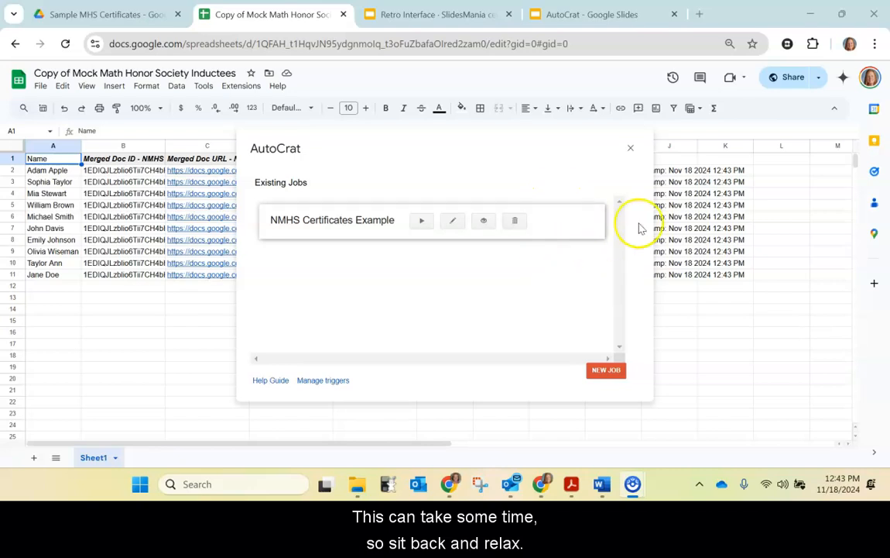
pyautogui.click(631, 148)
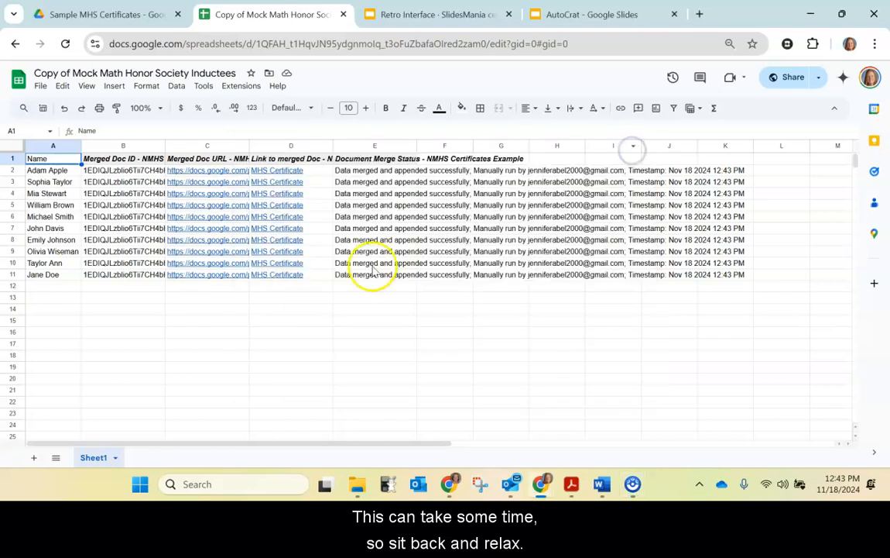
pyautogui.moveTo(208, 173)
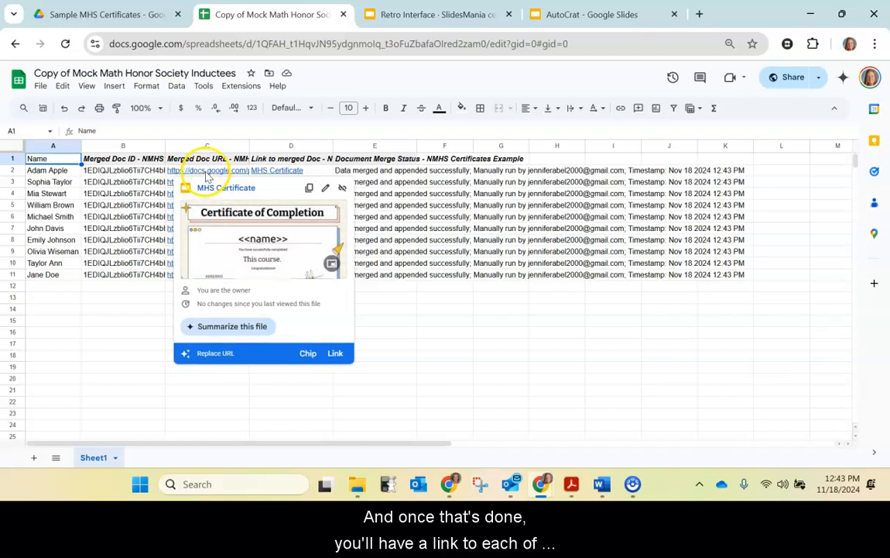
pyautogui.moveTo(287, 175)
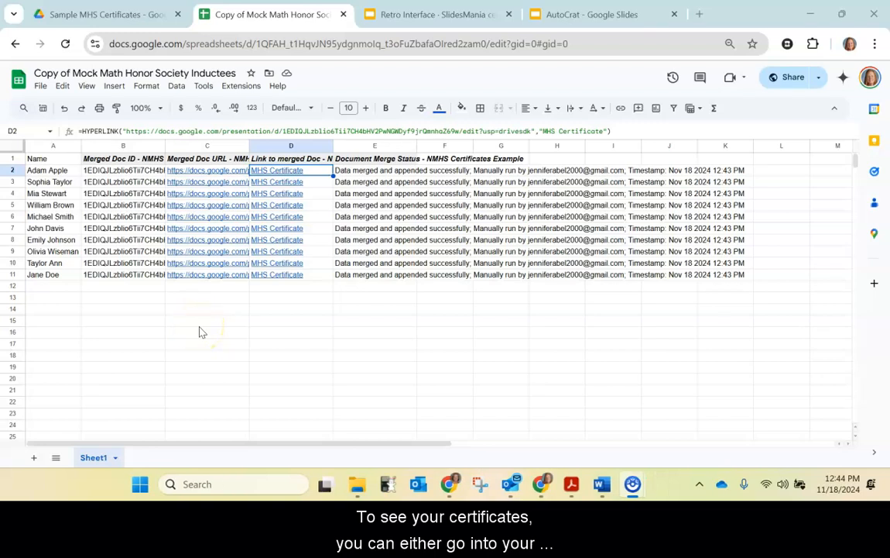
pyautogui.click(279, 168)
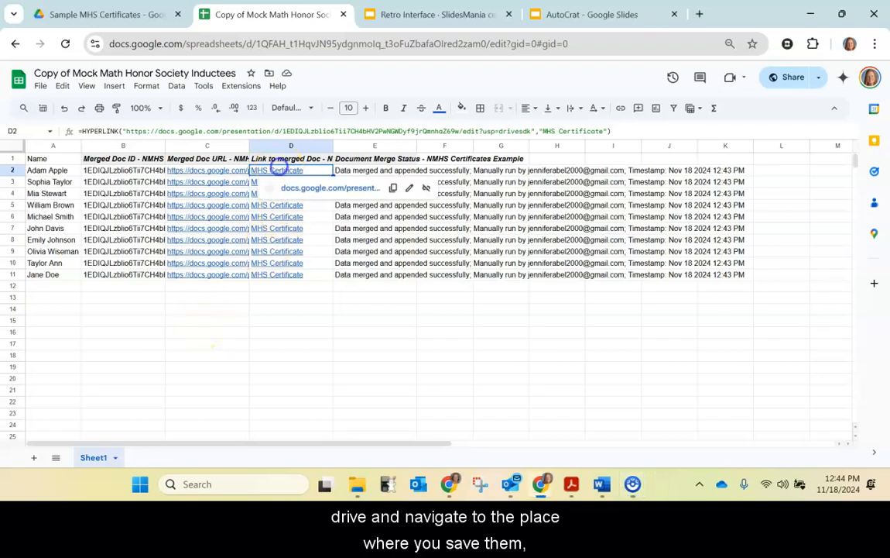
pyautogui.click(295, 193)
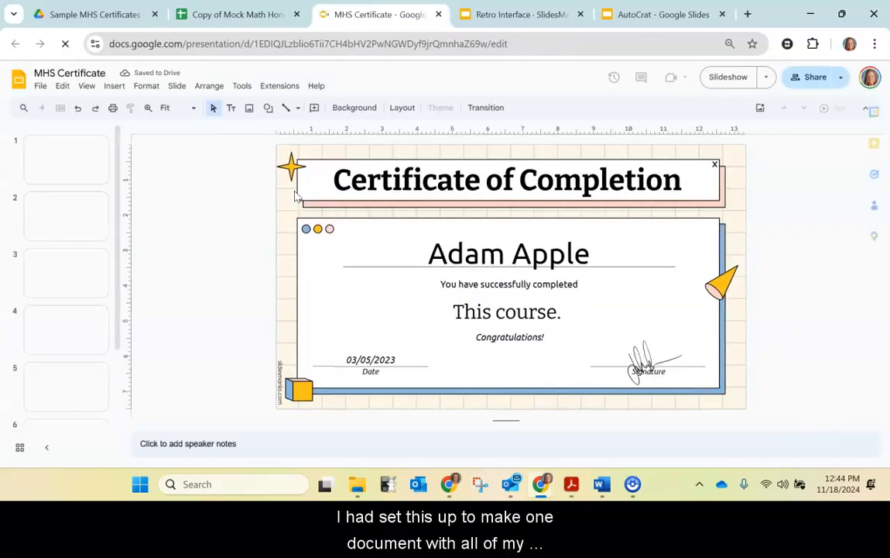
# Step: Look through the merged certificate slides from the first to the last, and go back up to slide 4
pyautogui.click(66, 168)
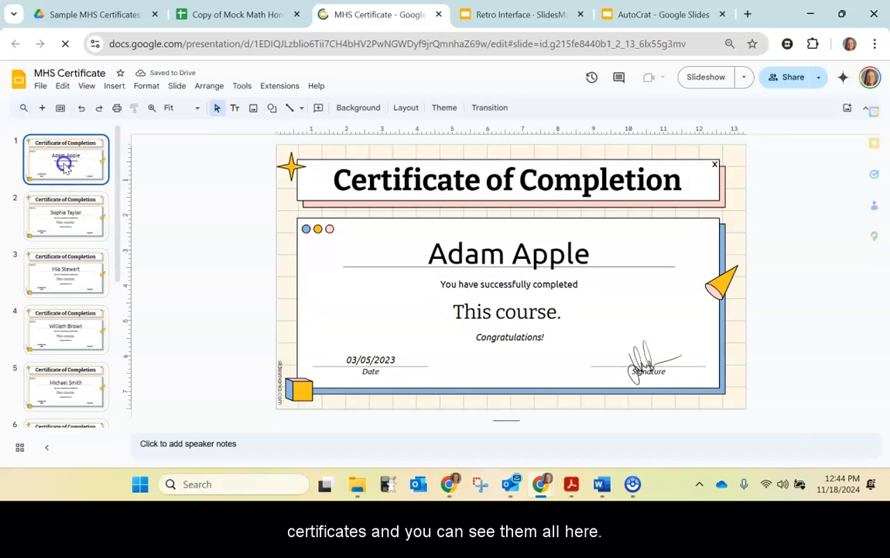
pyautogui.press('Down')
pyautogui.press('Down')
pyautogui.press('Down')
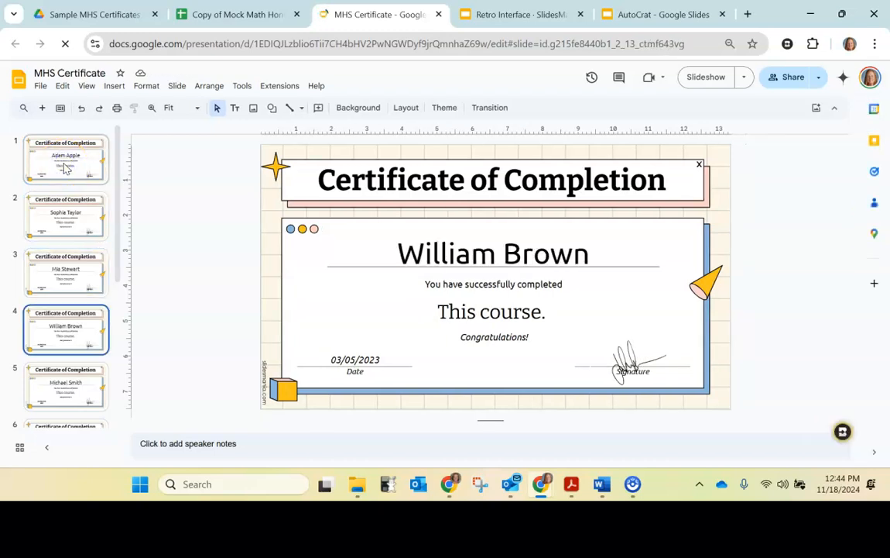
pyautogui.press('Down')
pyautogui.press('Down')
pyautogui.press('Down')
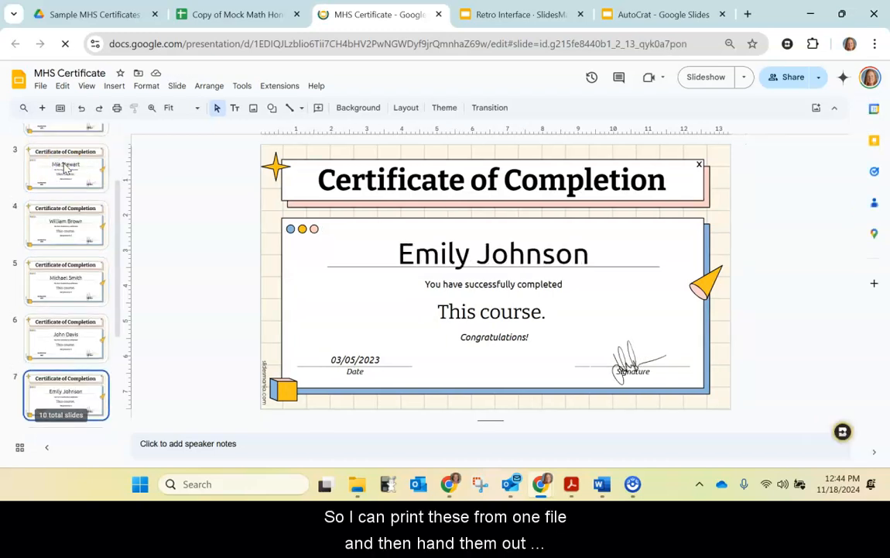
pyautogui.press('Down')
pyautogui.press('Down')
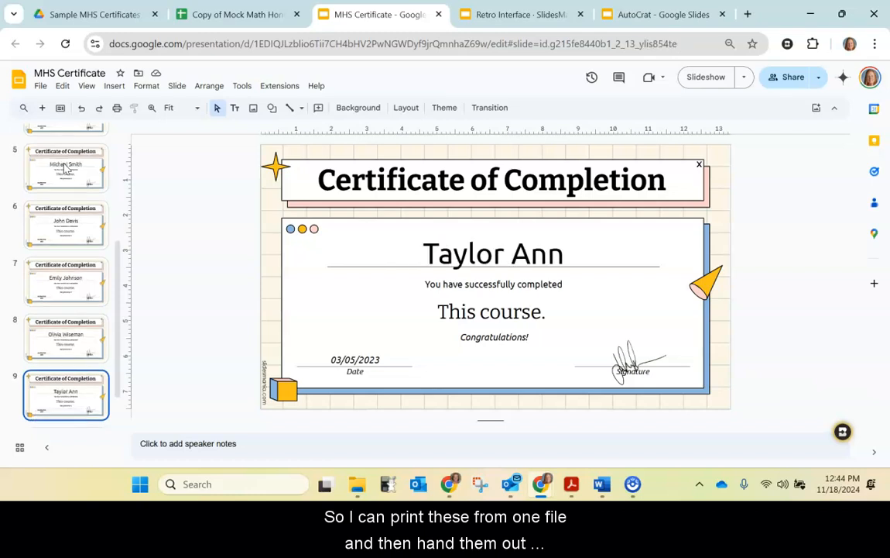
pyautogui.press('Down')
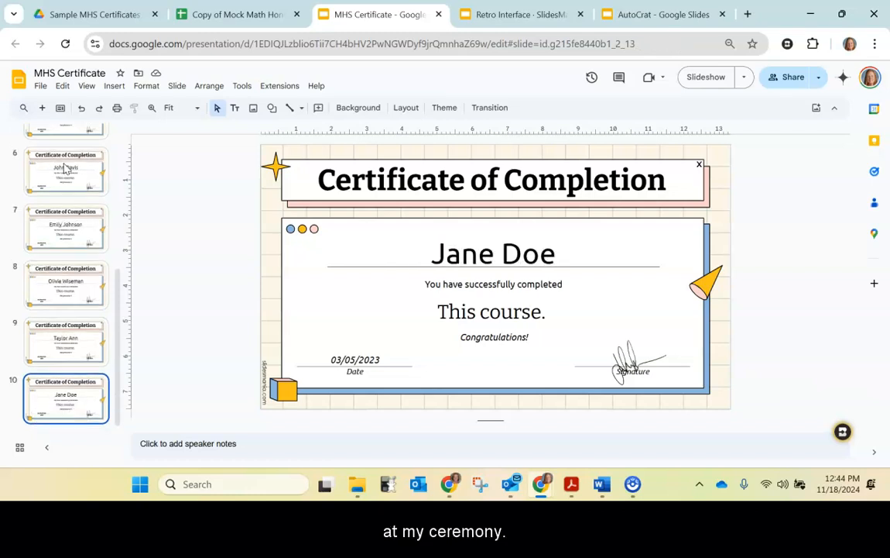
pyautogui.press('Up')
pyautogui.press('Up')
pyautogui.press('Up')
pyautogui.press('Up')
pyautogui.press('Up')
pyautogui.press('Up')
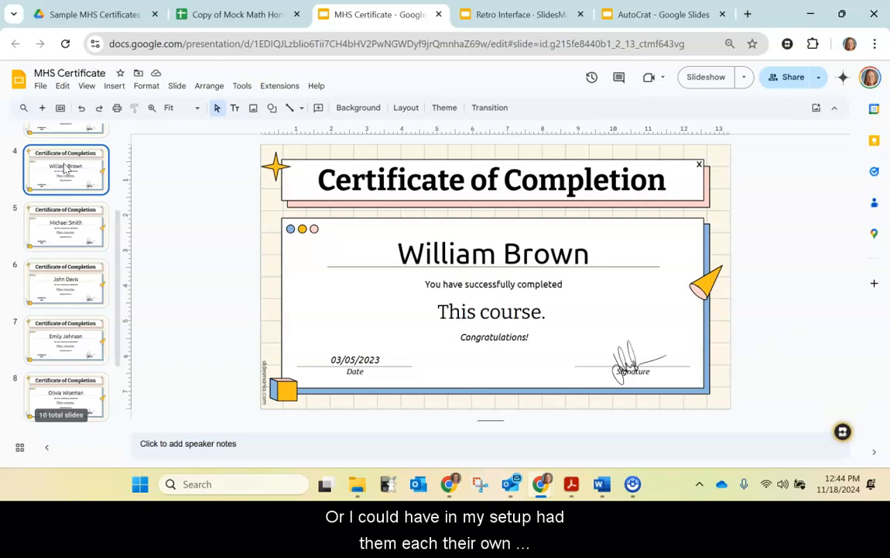